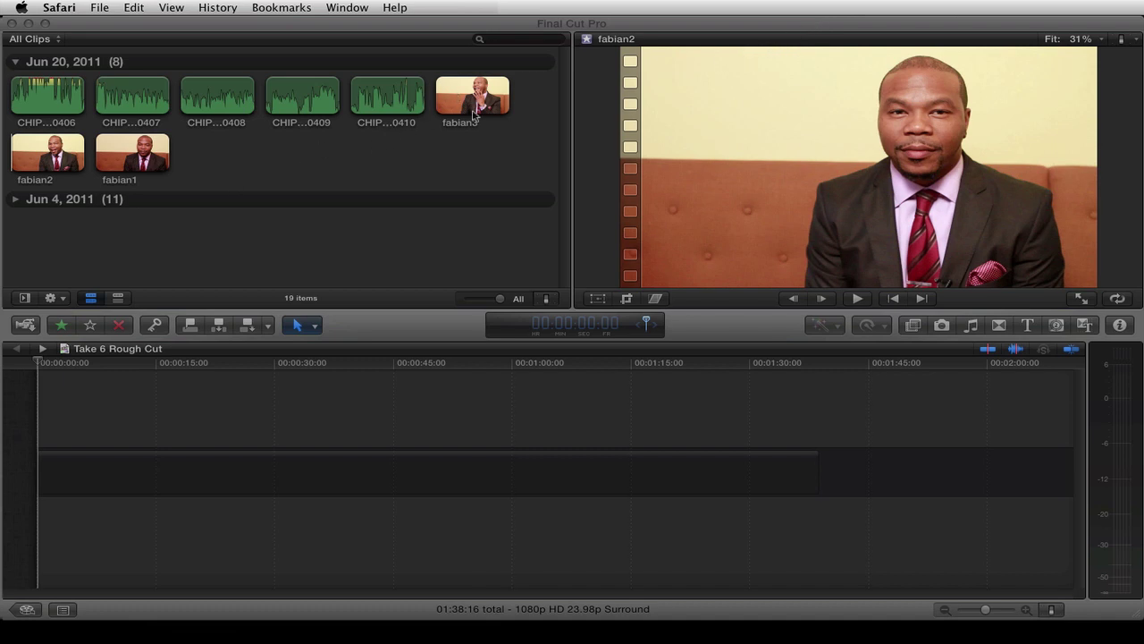
- Preview the fabian3 video, then select it together with the CHIP_D_0406 audio clip
{"action": "left_click", "coordinate": [459, 80]}
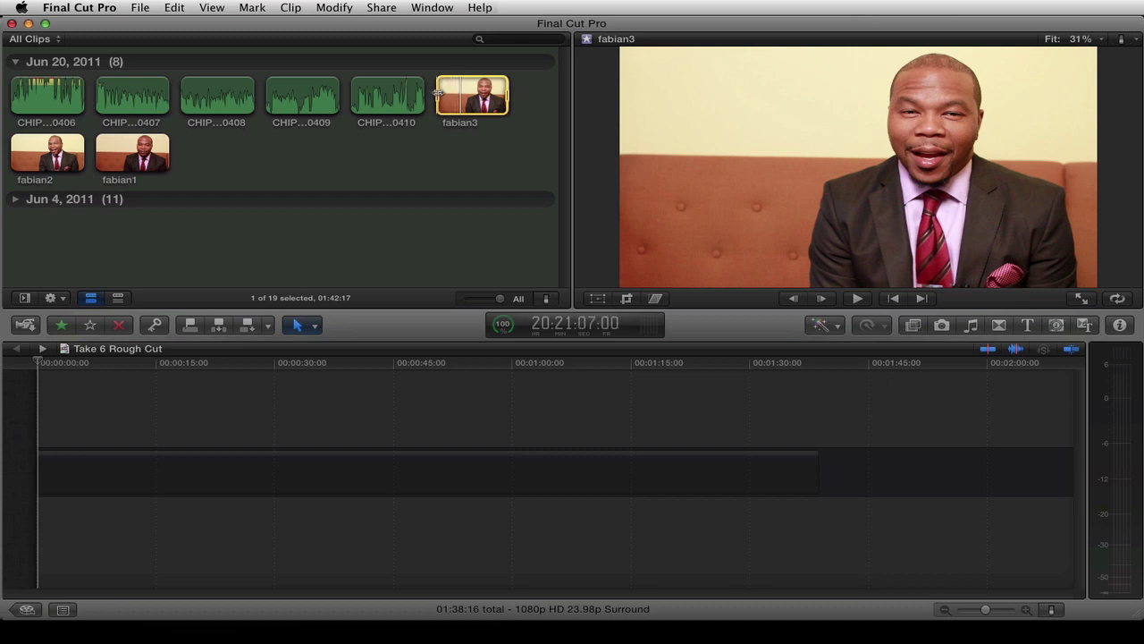
{"action": "key", "text": "XF86AudioRaiseVolume"}
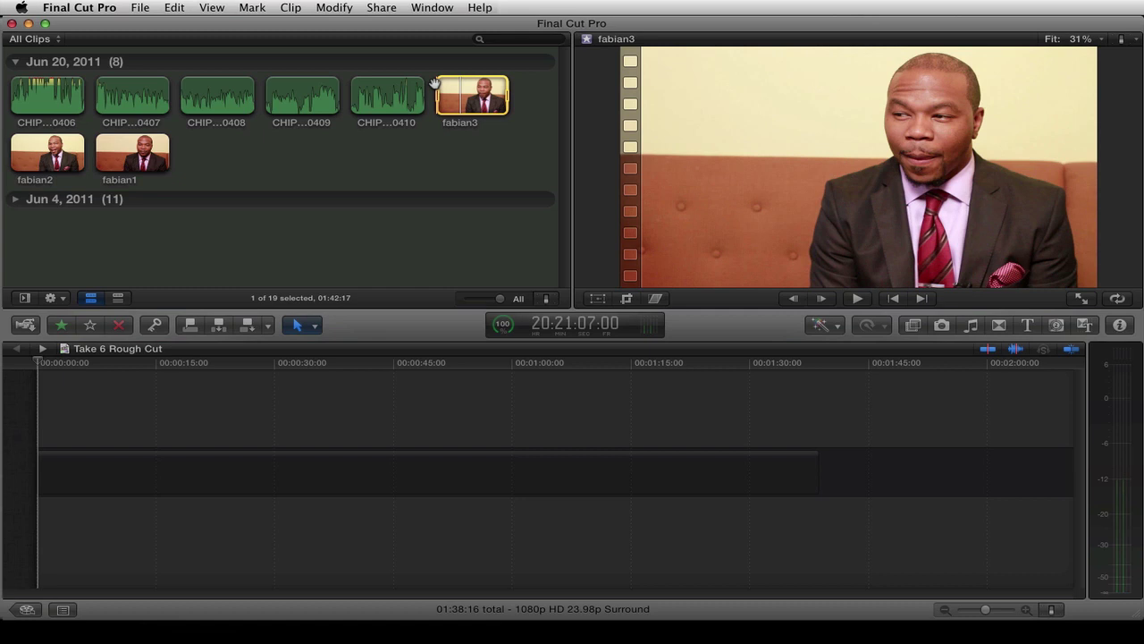
{"action": "key", "text": "space"}
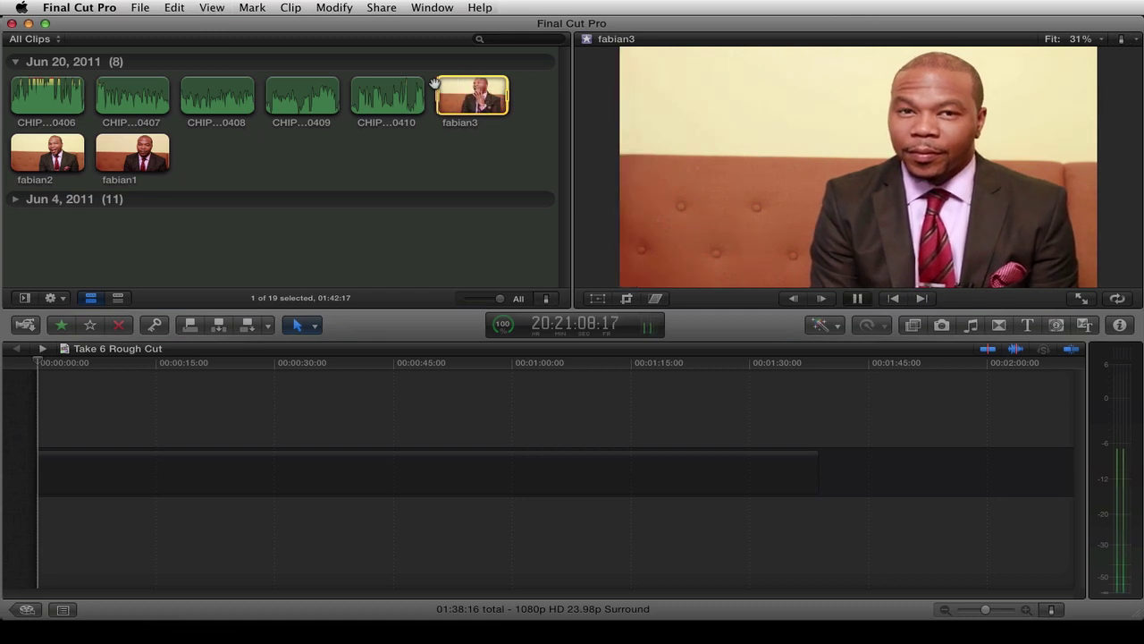
{"action": "key", "text": "space"}
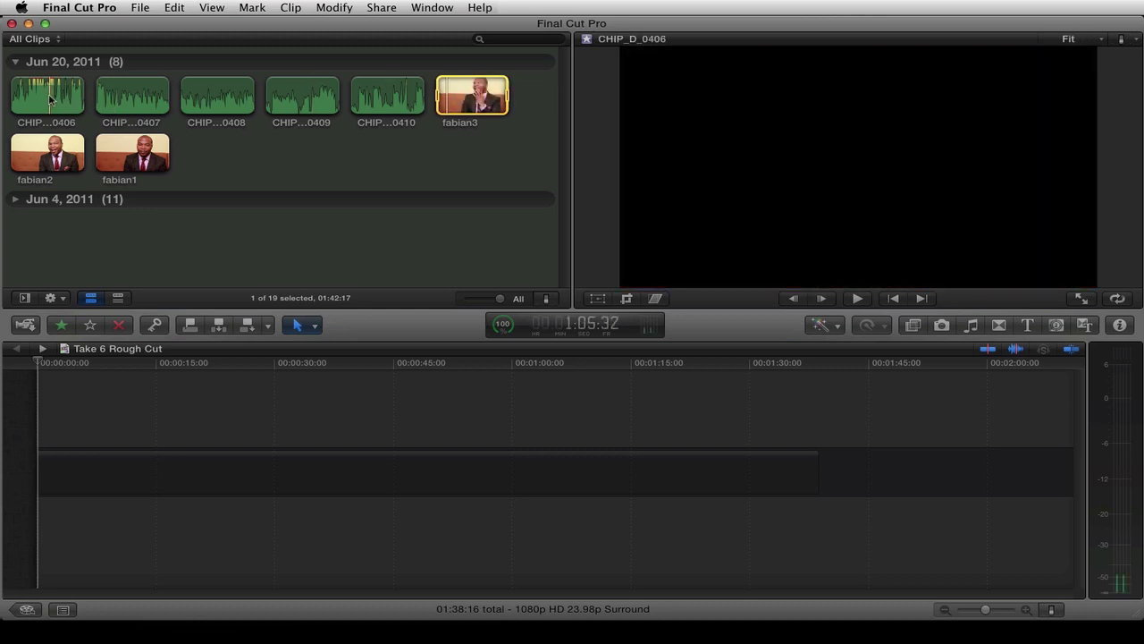
{"action": "left_click", "coordinate": [49, 100], "text": "super"}
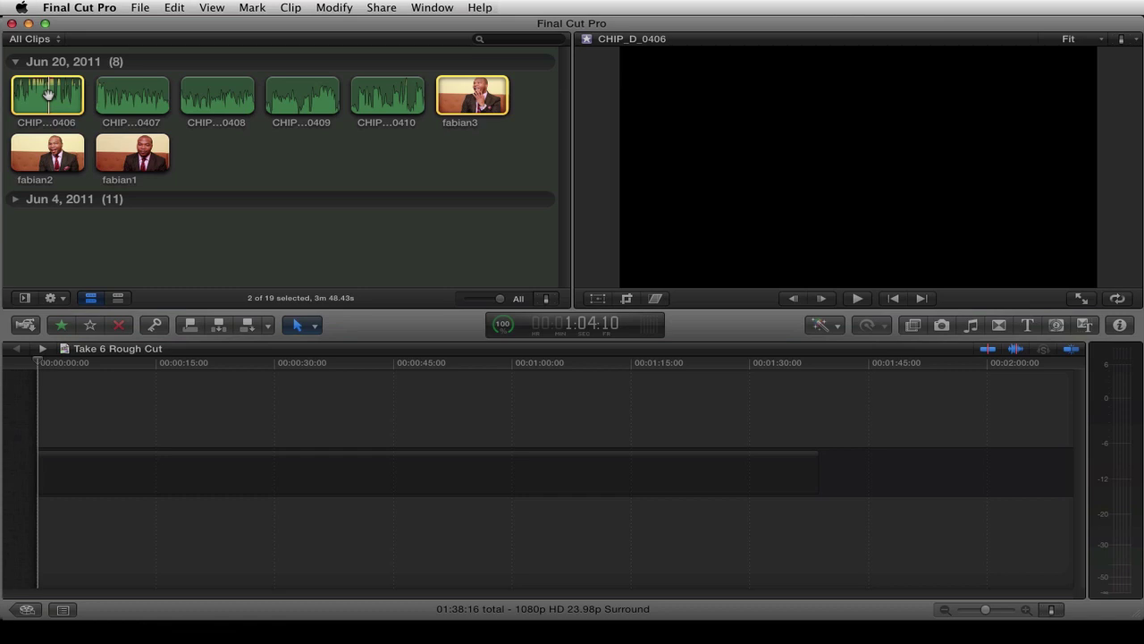
- Synchronize fabian3 with CHIP_D_0406 into a new Synchronized Clip: fabian3
{"action": "right_click", "coordinate": [48, 94]}
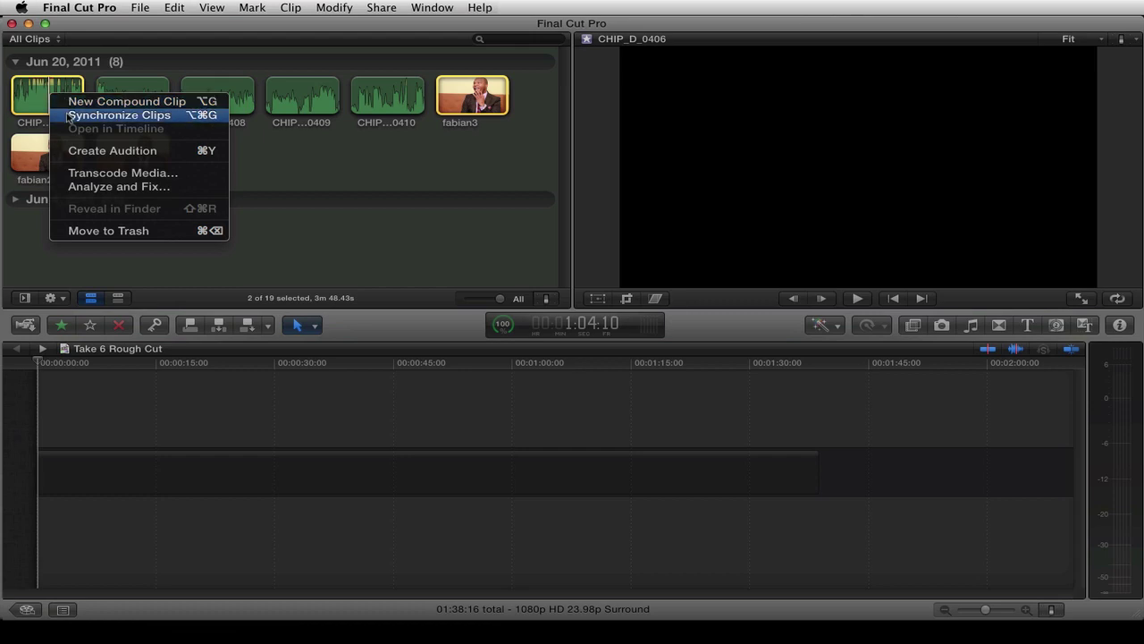
{"action": "left_click", "coordinate": [69, 115]}
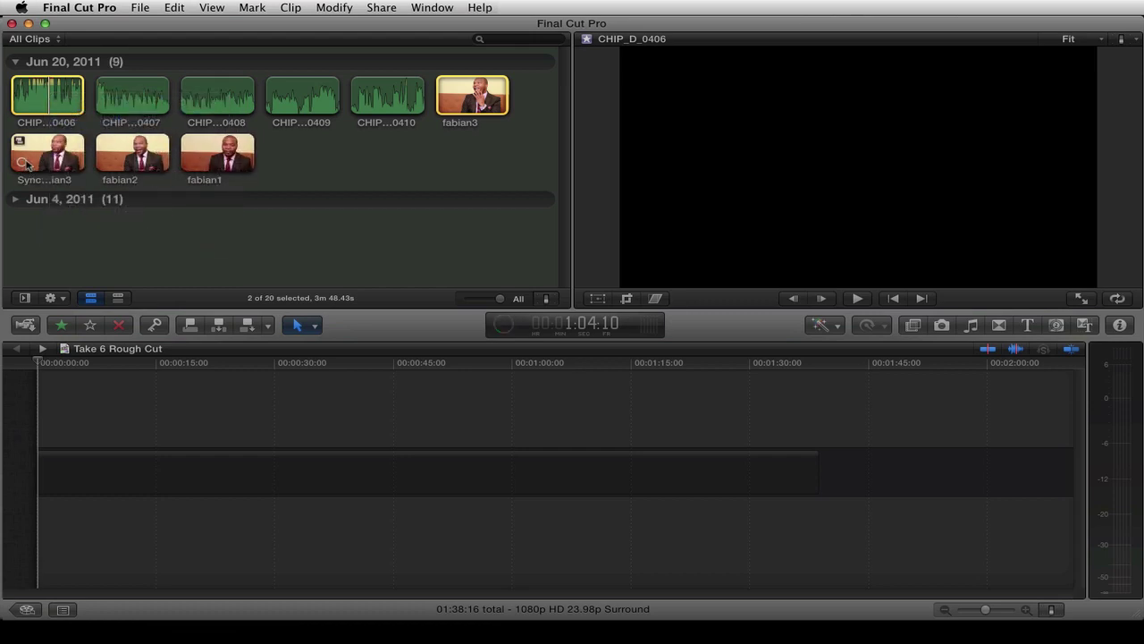
{"action": "left_click", "coordinate": [25, 164]}
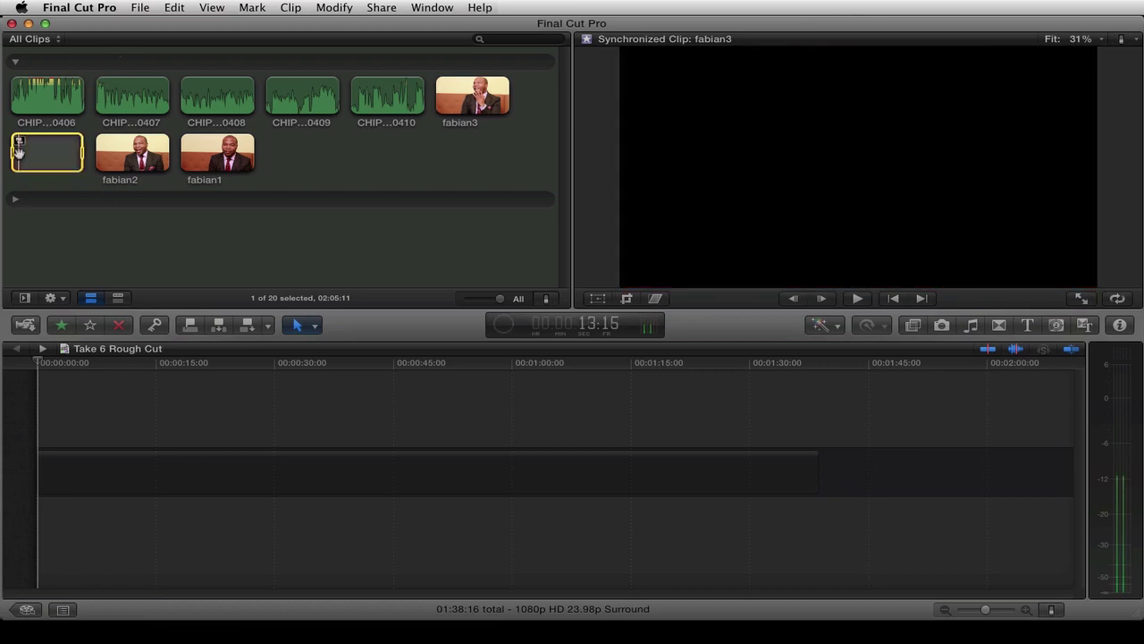
- Play the synchronized clip to check sync and append it to Take 6 Rough Cut
{"action": "key", "text": "XF86AudioRaiseVolume"}
{"action": "key", "text": "space"}
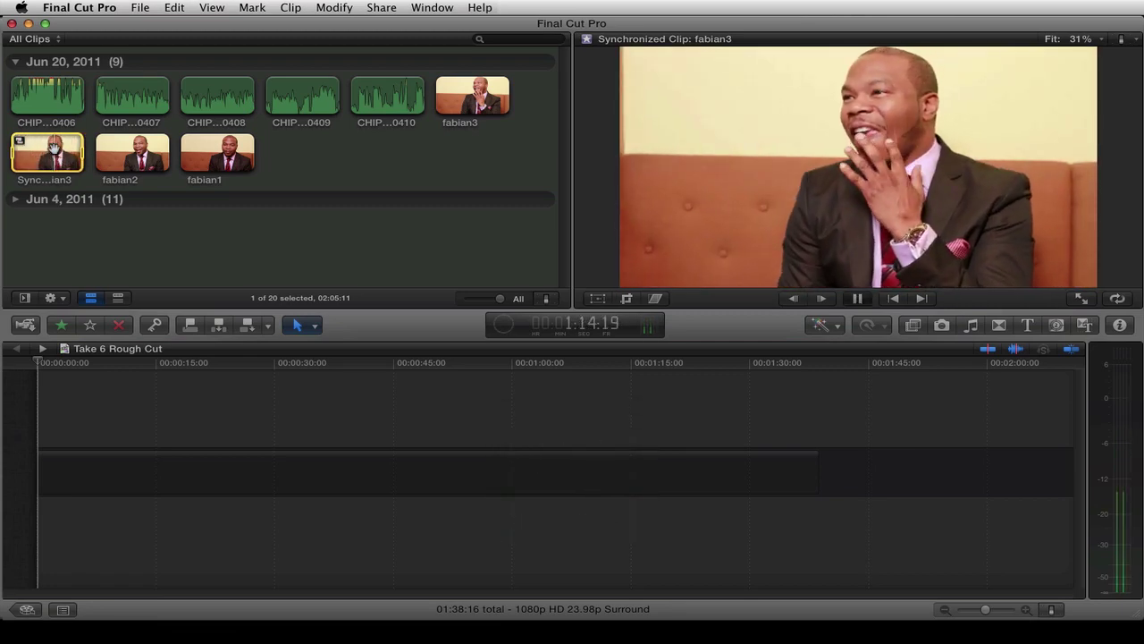
{"action": "left_click", "coordinate": [70, 147]}
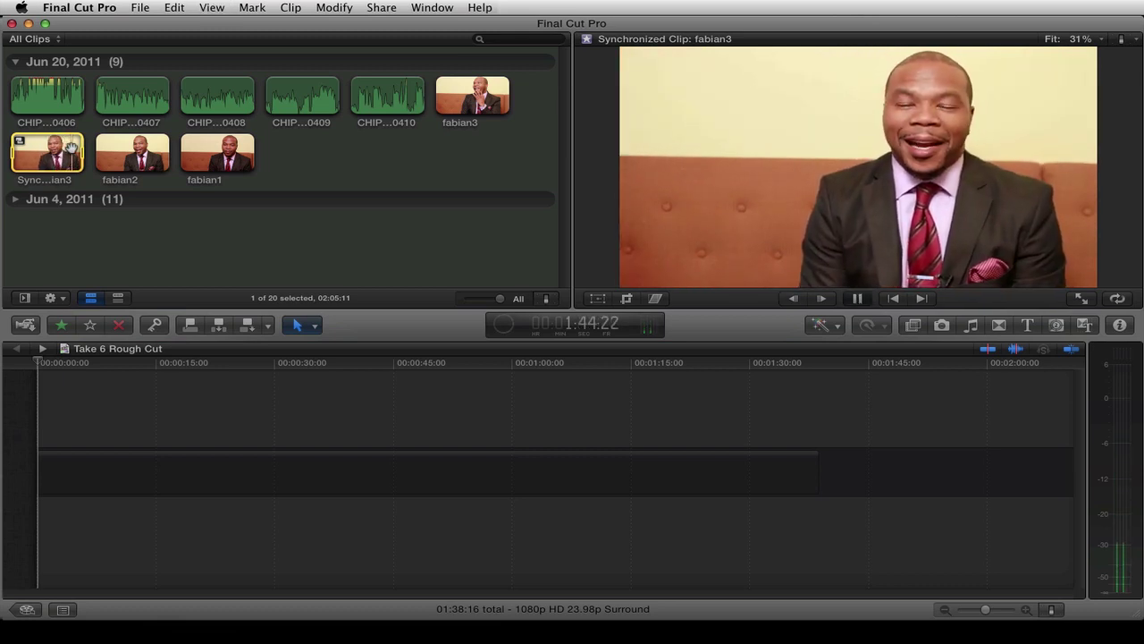
{"action": "key", "text": "space"}
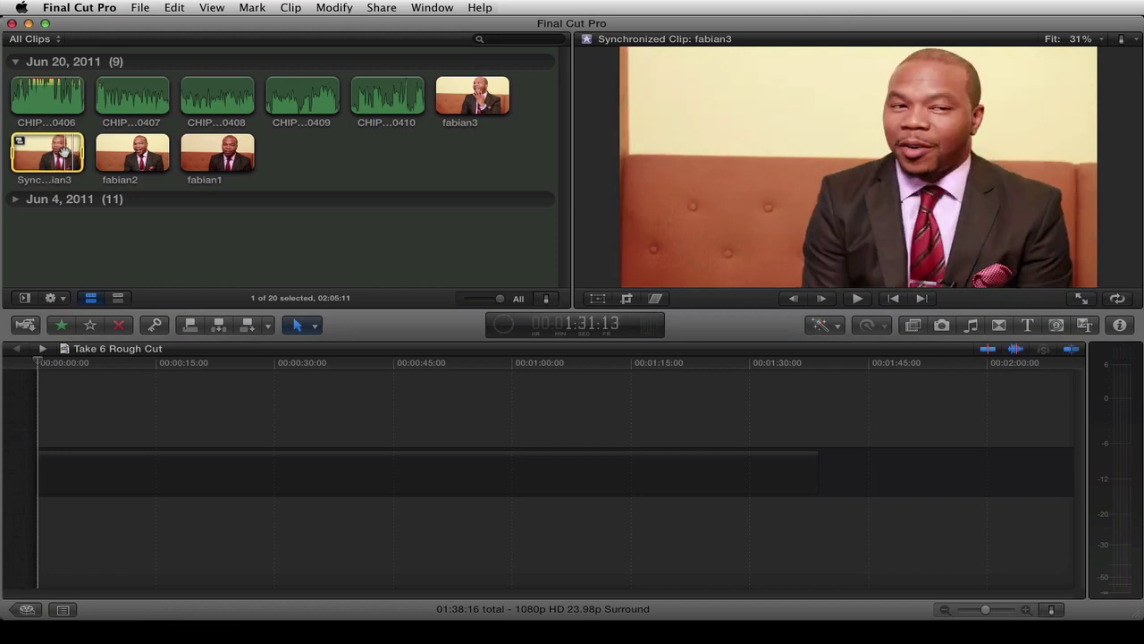
{"action": "left_click", "coordinate": [248, 324]}
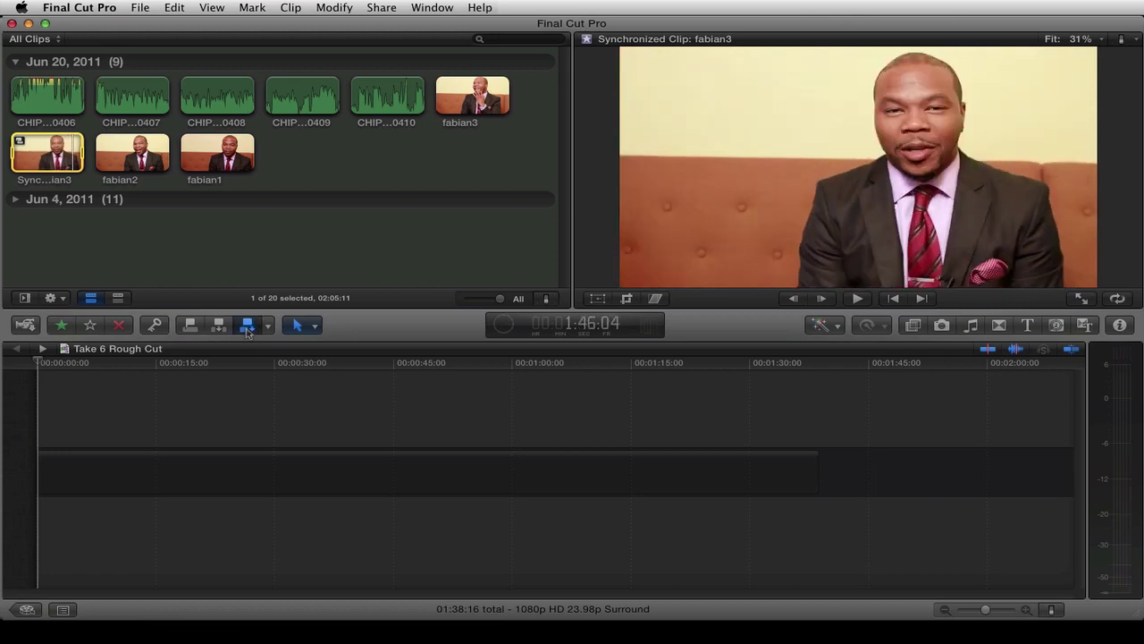
- Fit the timeline in view and delete the empty gap before the synchronized clip
{"action": "left_click", "coordinate": [184, 366]}
{"action": "key", "text": "shift+z"}
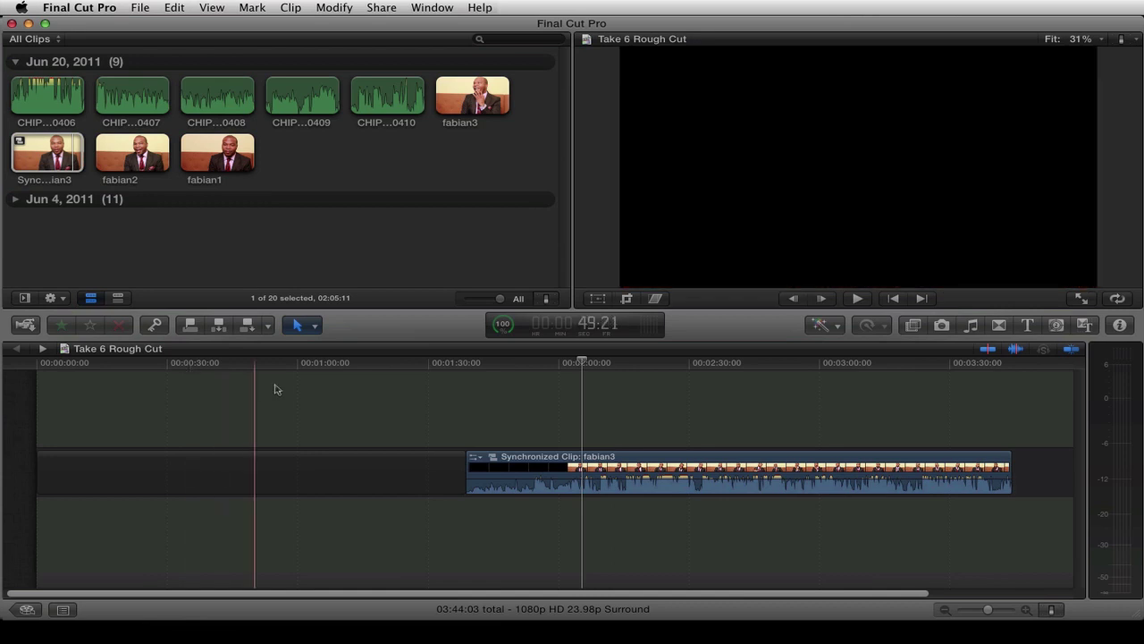
{"action": "key", "text": "space"}
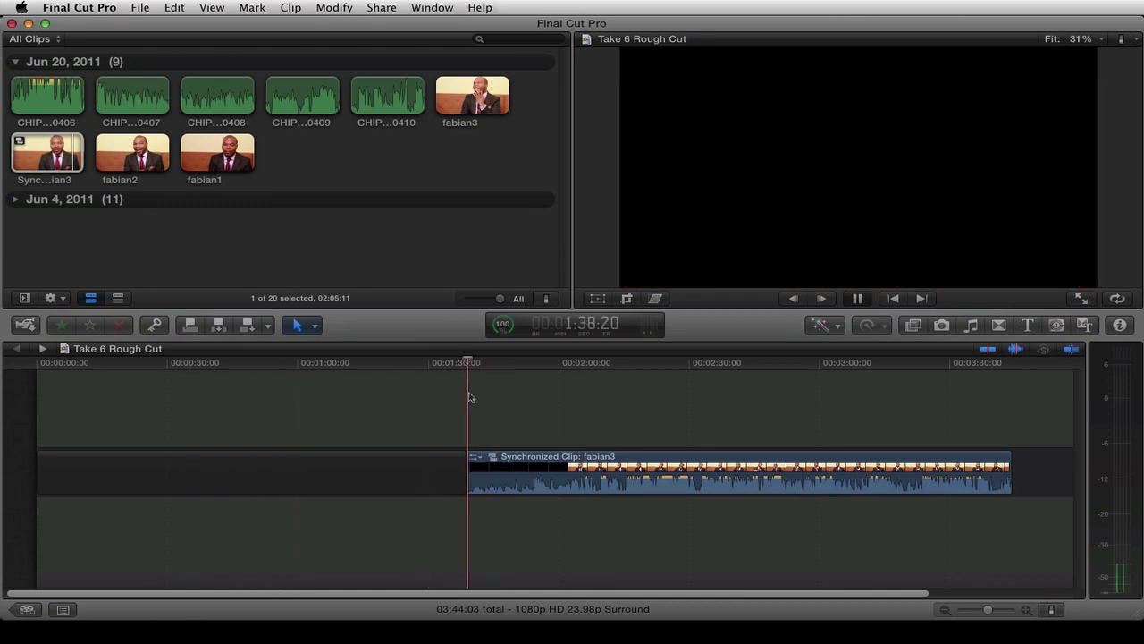
{"action": "left_click", "coordinate": [407, 471]}
{"action": "key", "text": "Delete"}
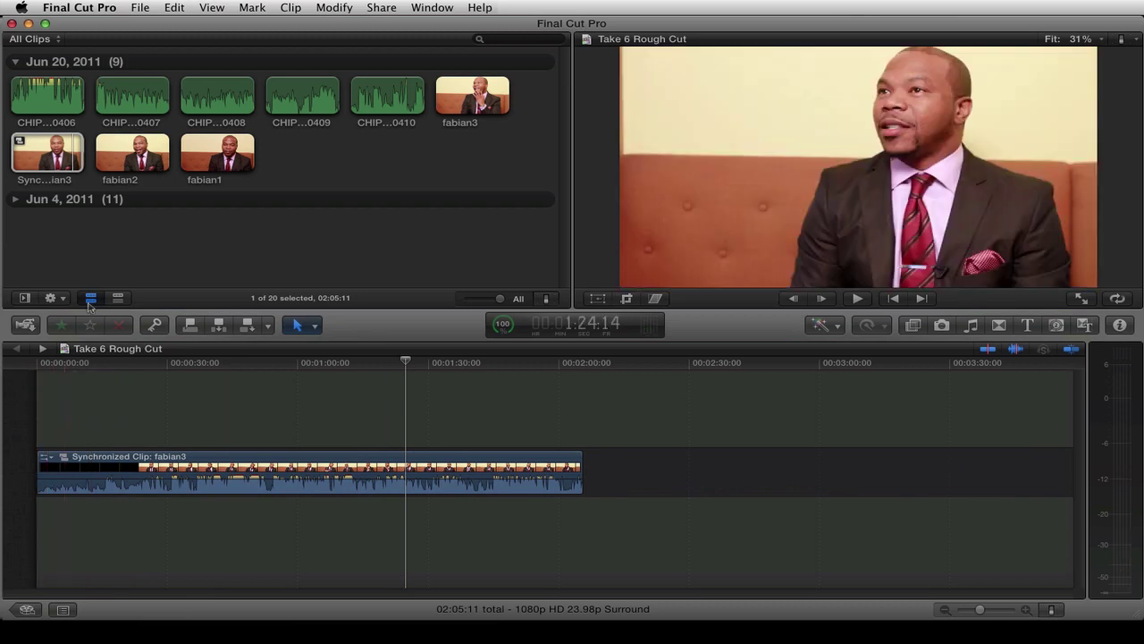
- Play back Take 6 Rough Cut at several points, then select the synchronized fabian3 clip
{"action": "key", "text": "space"}
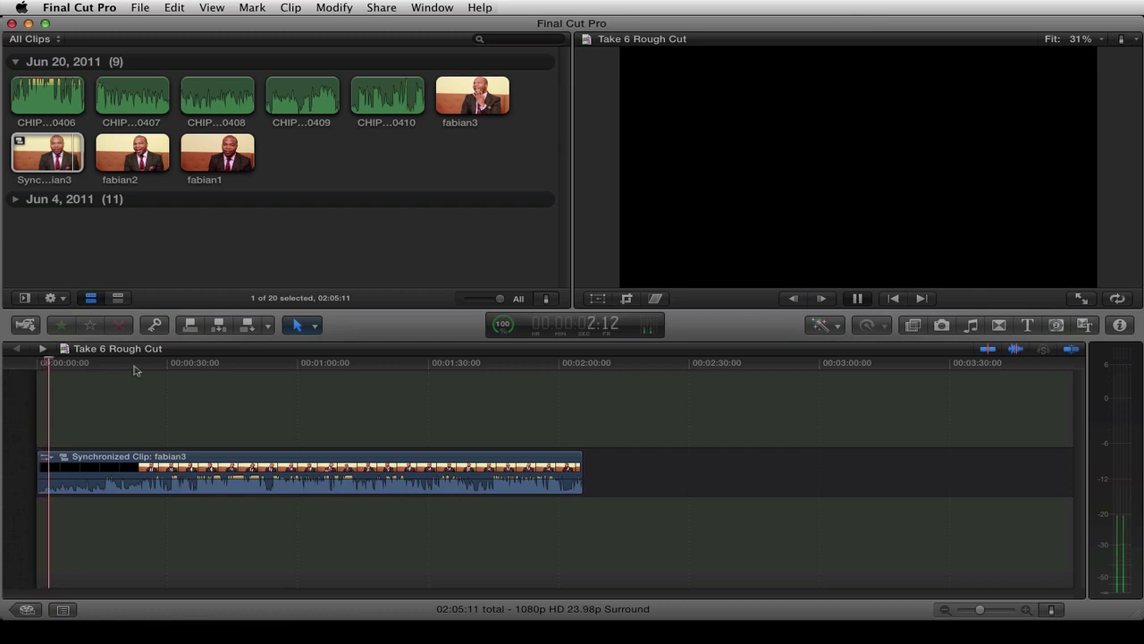
{"action": "left_click", "coordinate": [162, 363]}
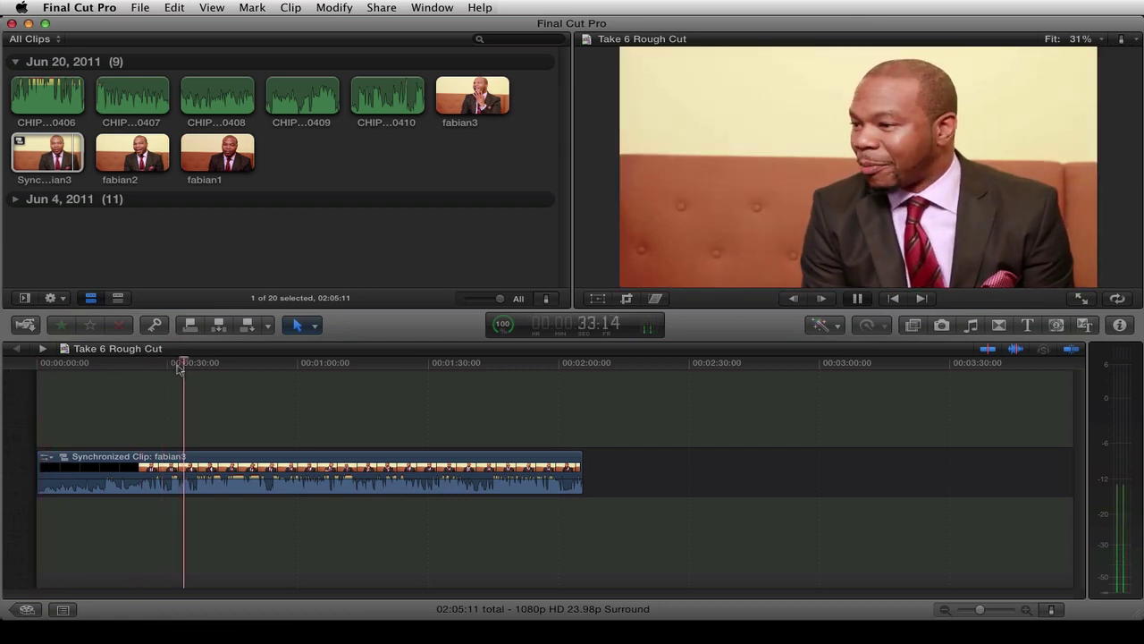
{"action": "key", "text": "space"}
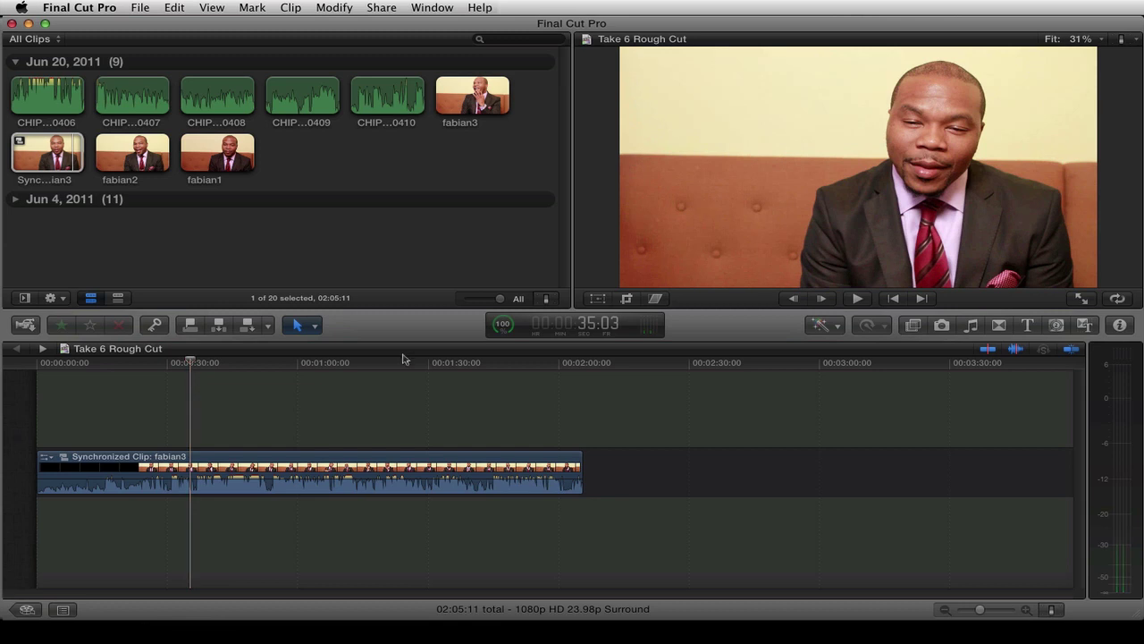
{"action": "key", "text": "space"}
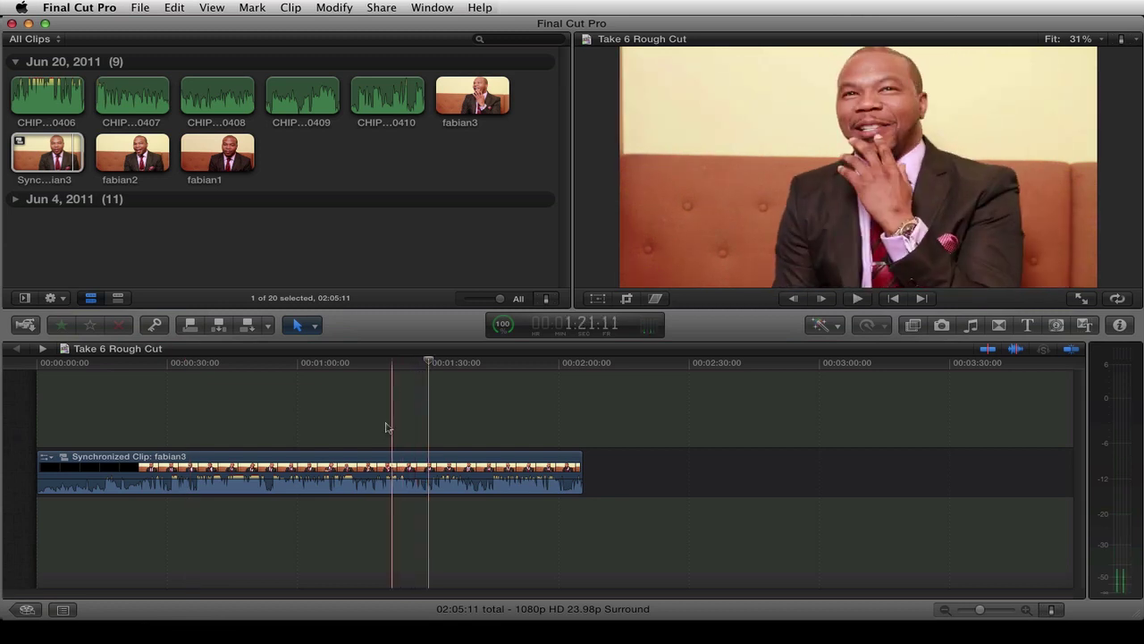
{"action": "key", "text": "space"}
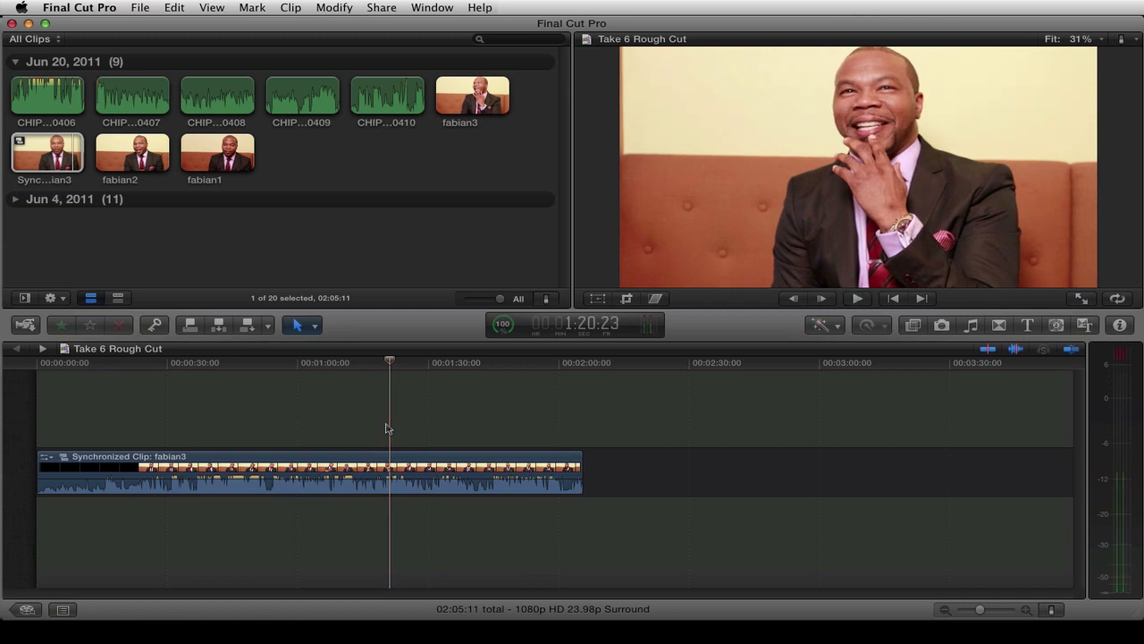
{"action": "left_click", "coordinate": [401, 486]}
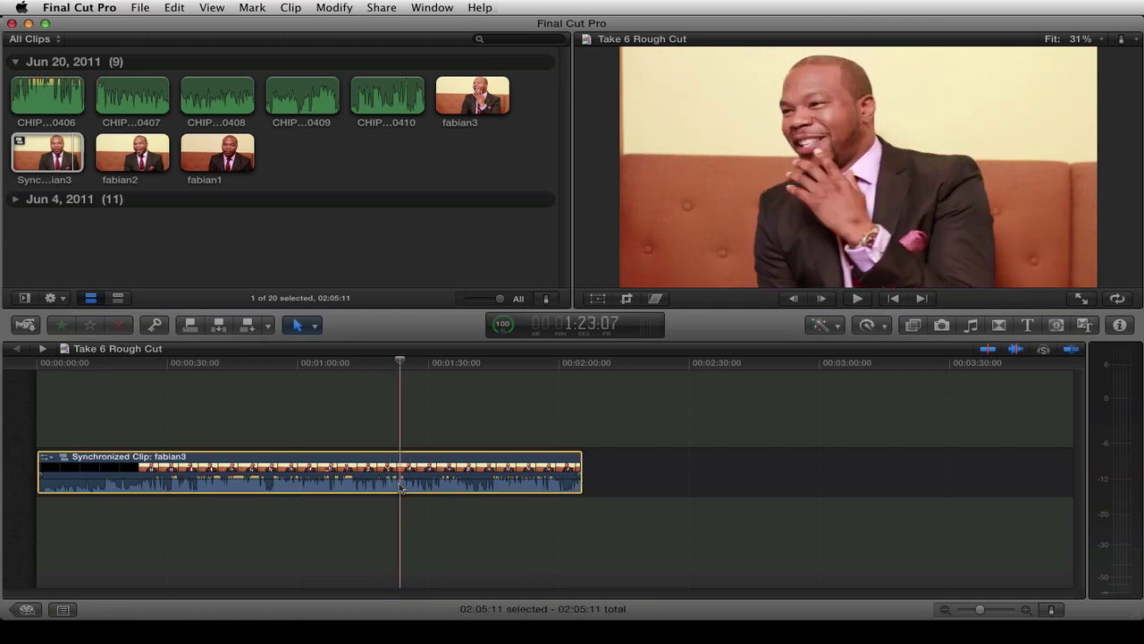
- Detach the synchronized clip's audio and break it into separate fabian3 and CHIP_D_0406 clips
{"action": "right_click", "coordinate": [400, 485]}
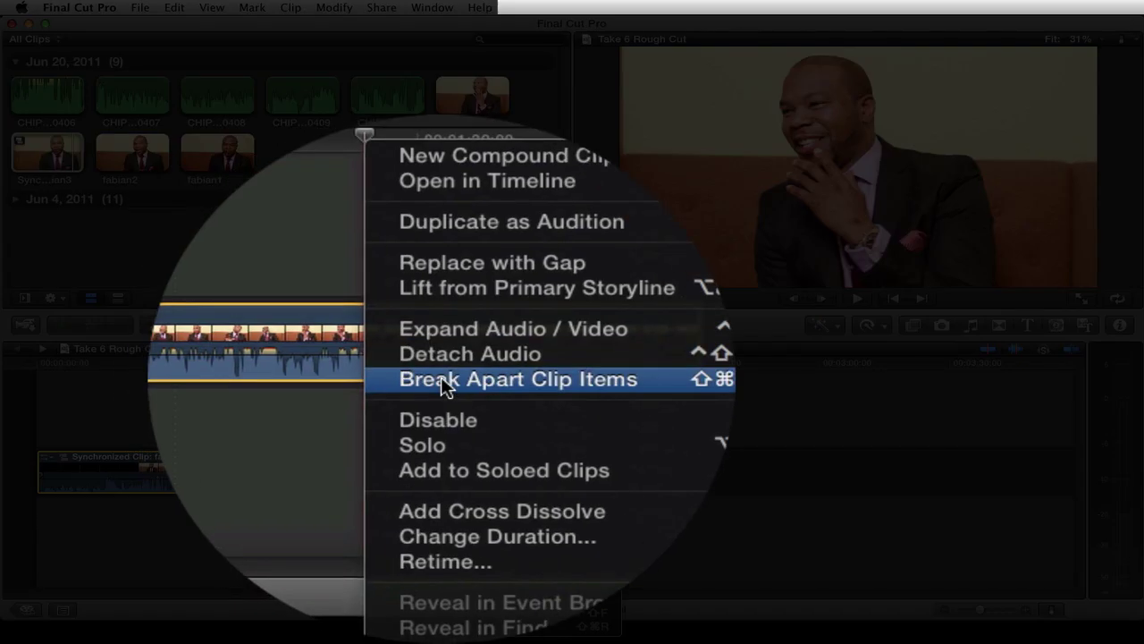
{"action": "left_click", "coordinate": [440, 377]}
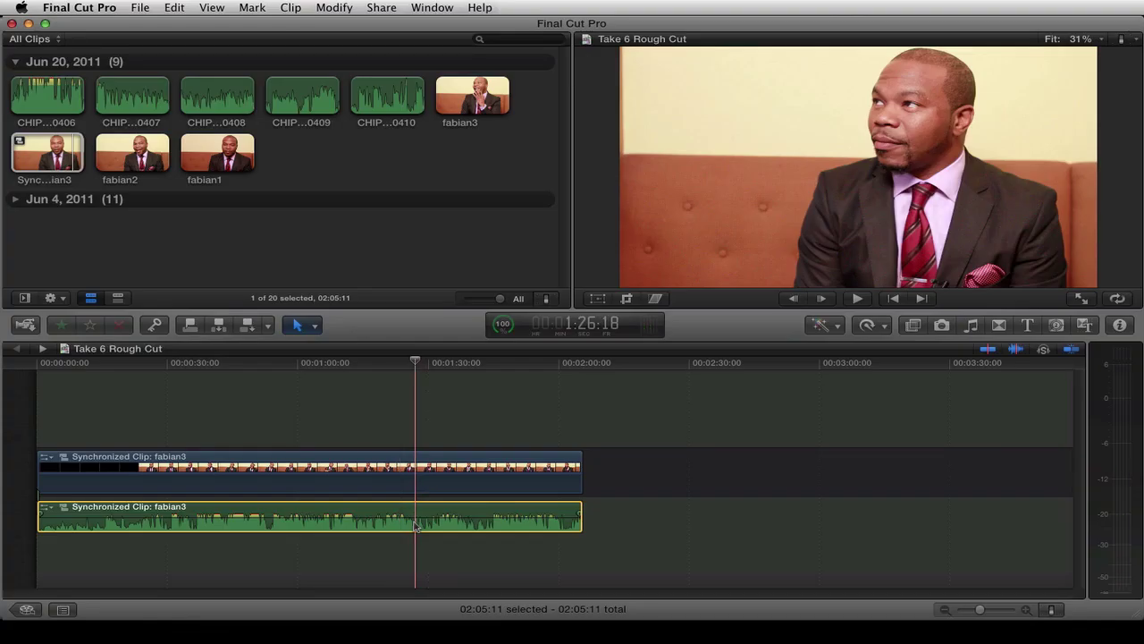
{"action": "right_click", "coordinate": [414, 527]}
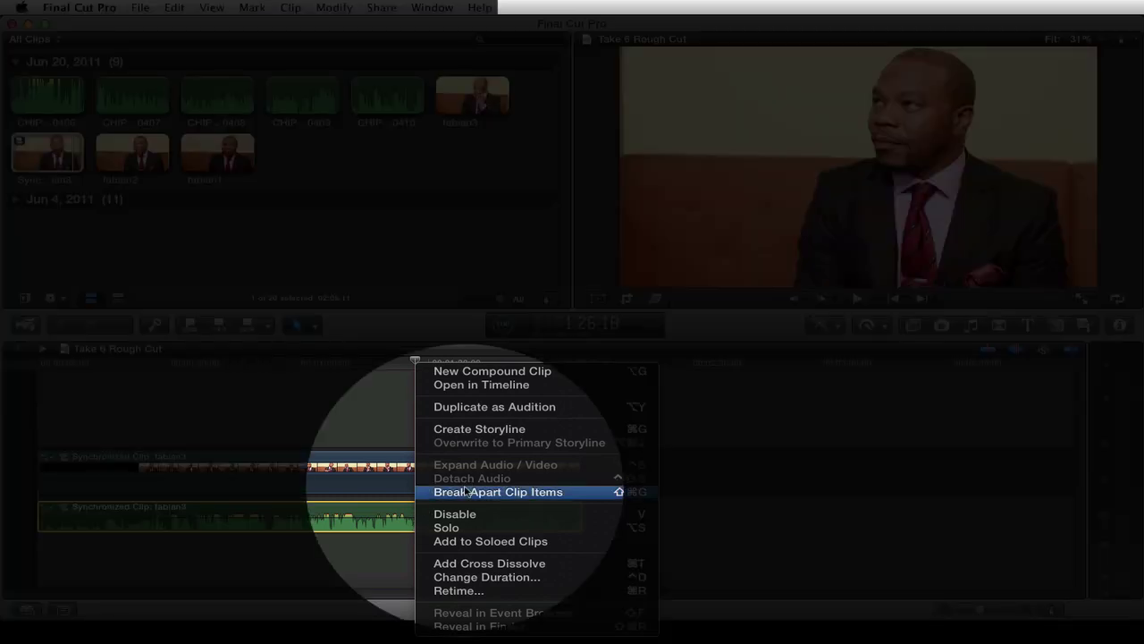
{"action": "left_click", "coordinate": [466, 491]}
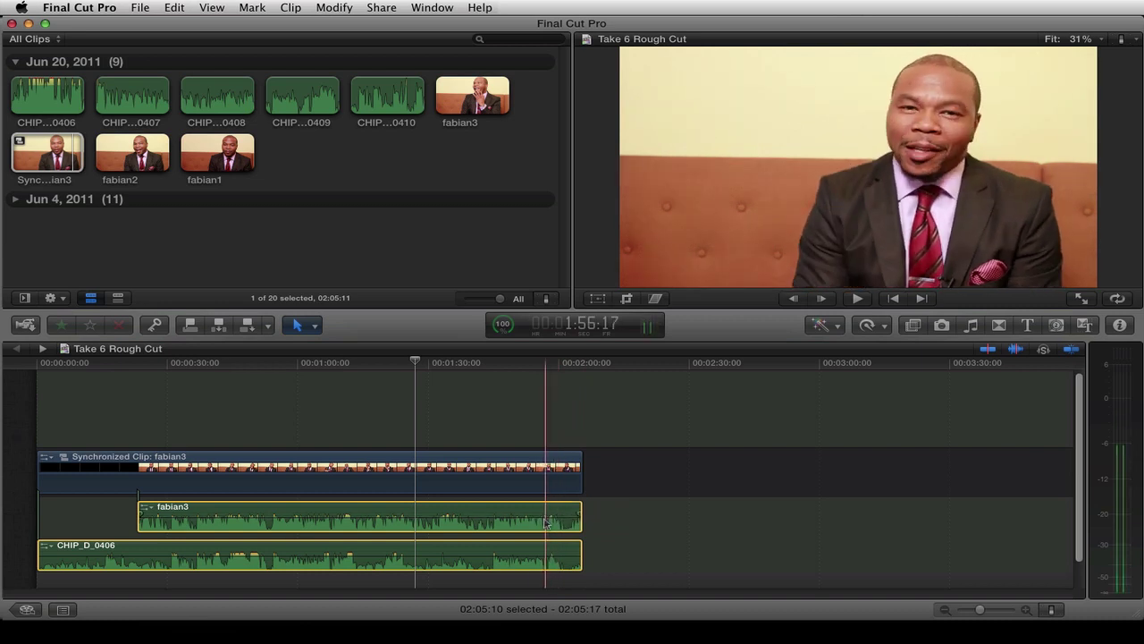
- Play the timeline around 1:43 to check sync, then bring up the fabian3 audio clip's actions
{"action": "left_click_drag", "start_coordinate": [542, 523], "coordinate": [520, 531]}
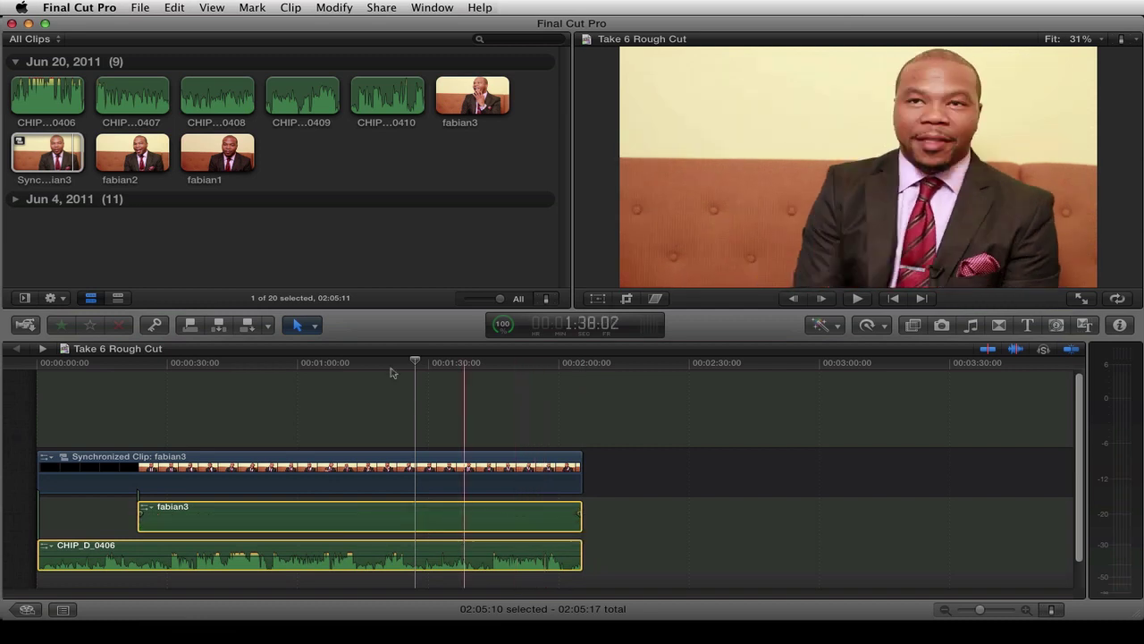
{"action": "key", "text": "space"}
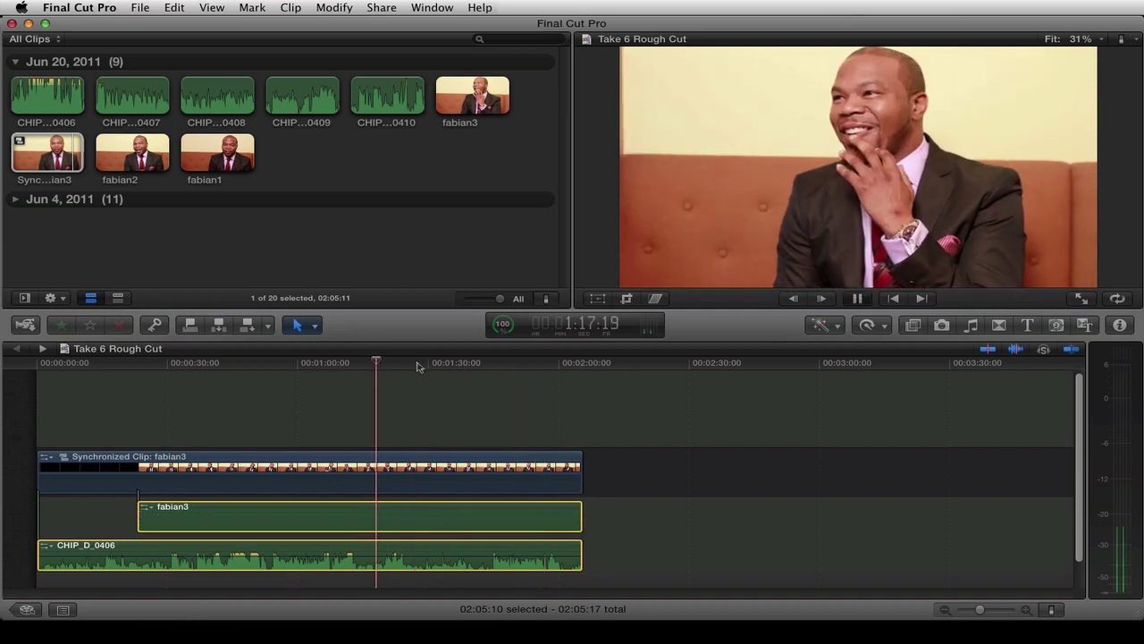
{"action": "left_click", "coordinate": [481, 361]}
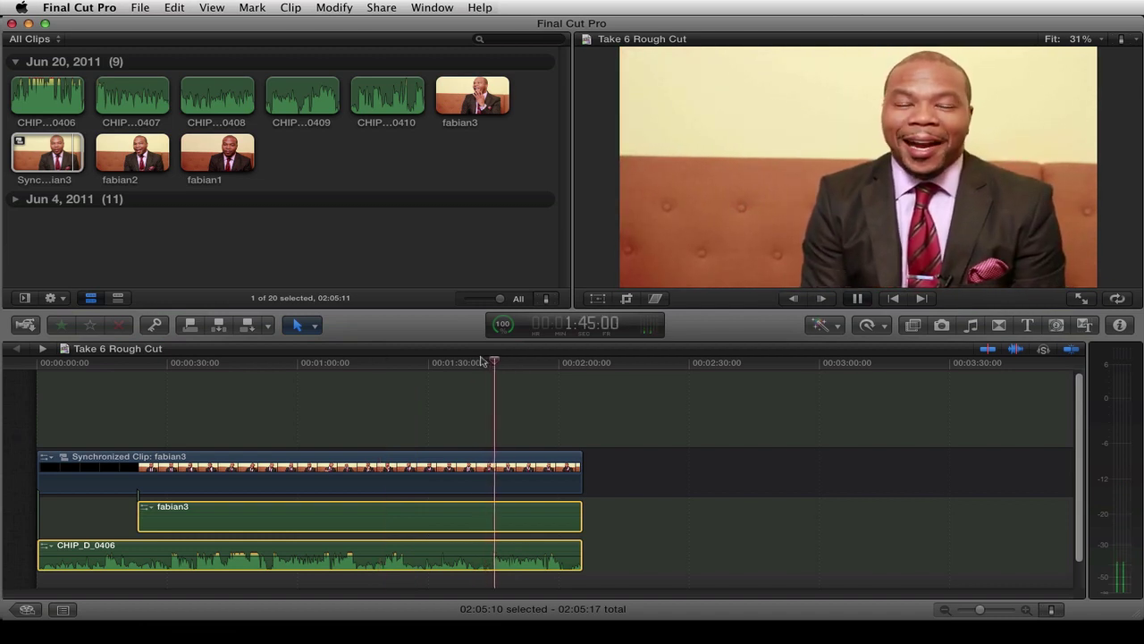
{"action": "key", "text": "space"}
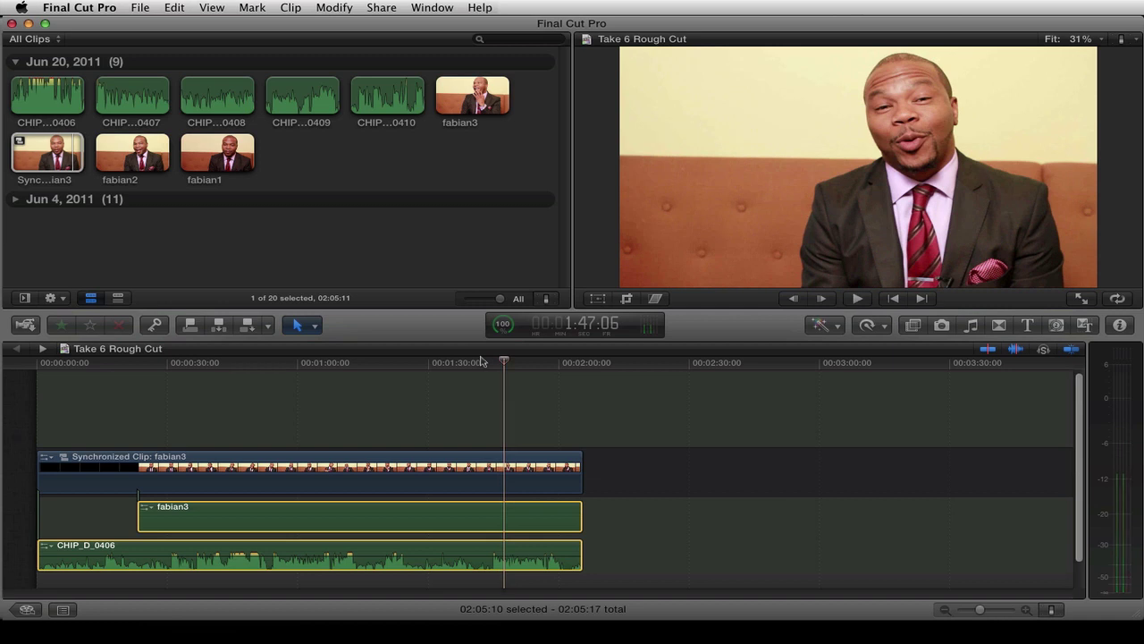
{"action": "right_click", "coordinate": [514, 520]}
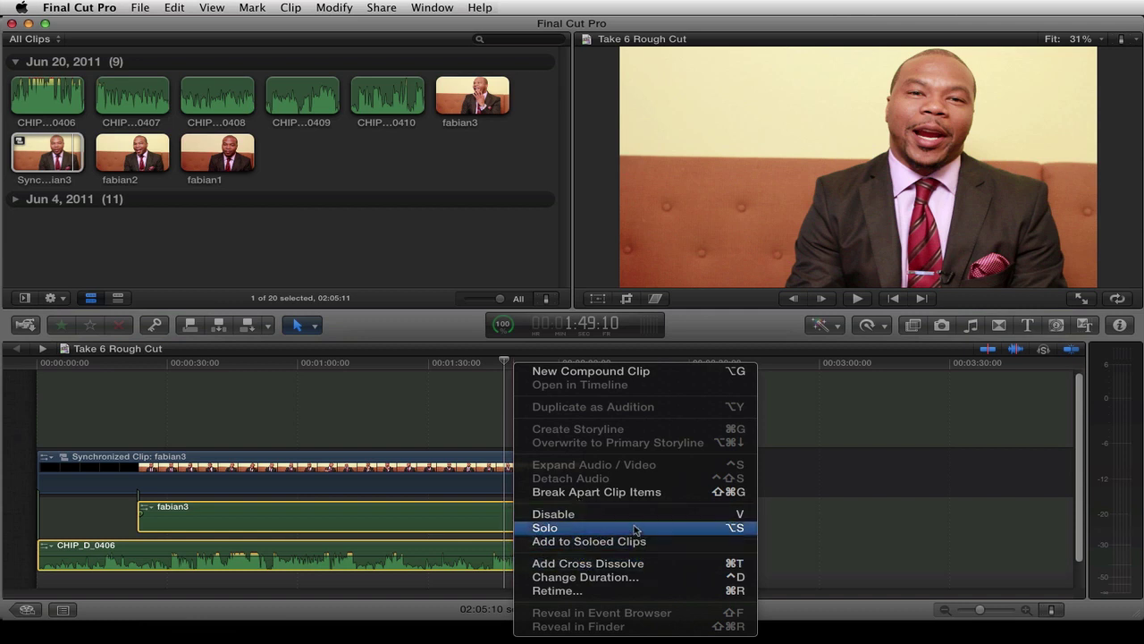
- Break the fabian3 audio into fabian3 - a1 and a2 clips and play them back
{"action": "left_click", "coordinate": [634, 493]}
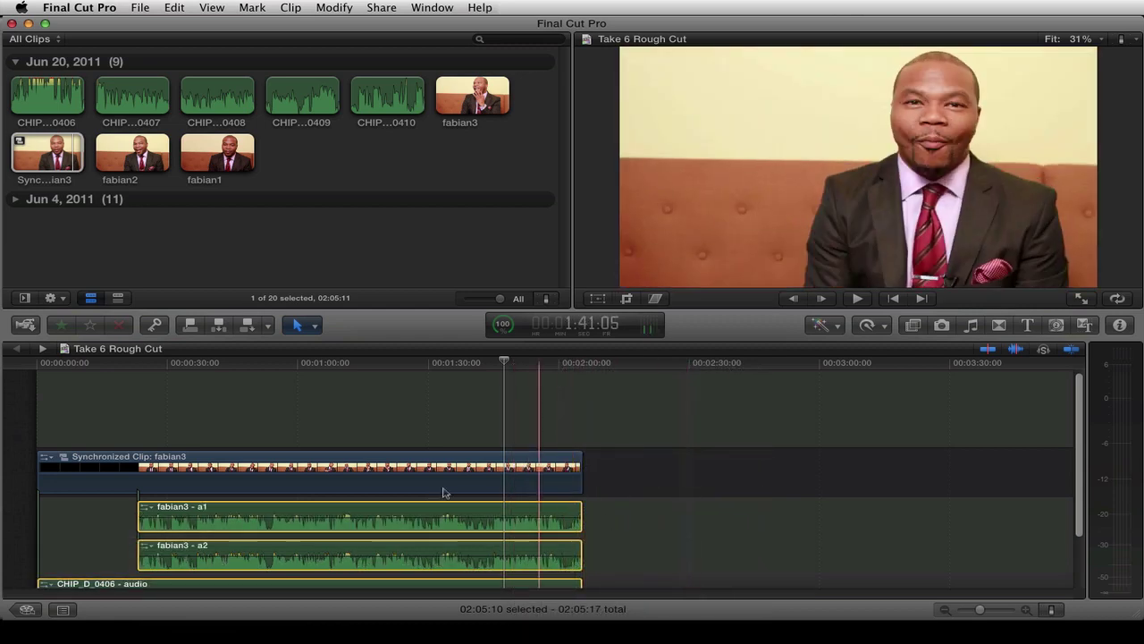
{"action": "left_click", "coordinate": [399, 485]}
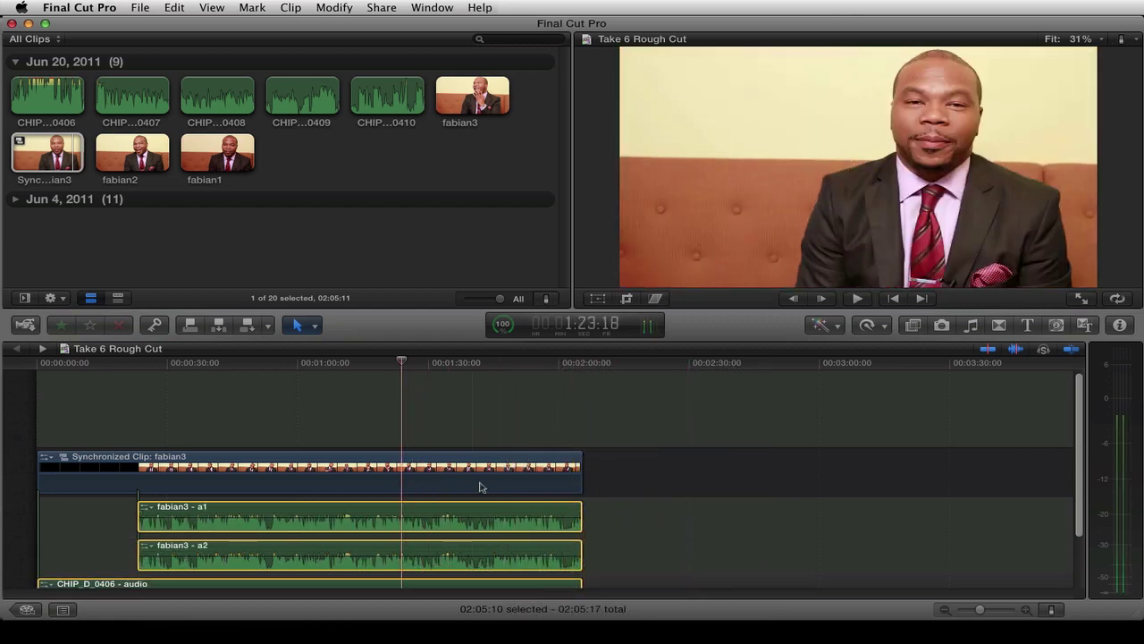
{"action": "left_click", "coordinate": [478, 516]}
{"action": "key", "text": "space"}
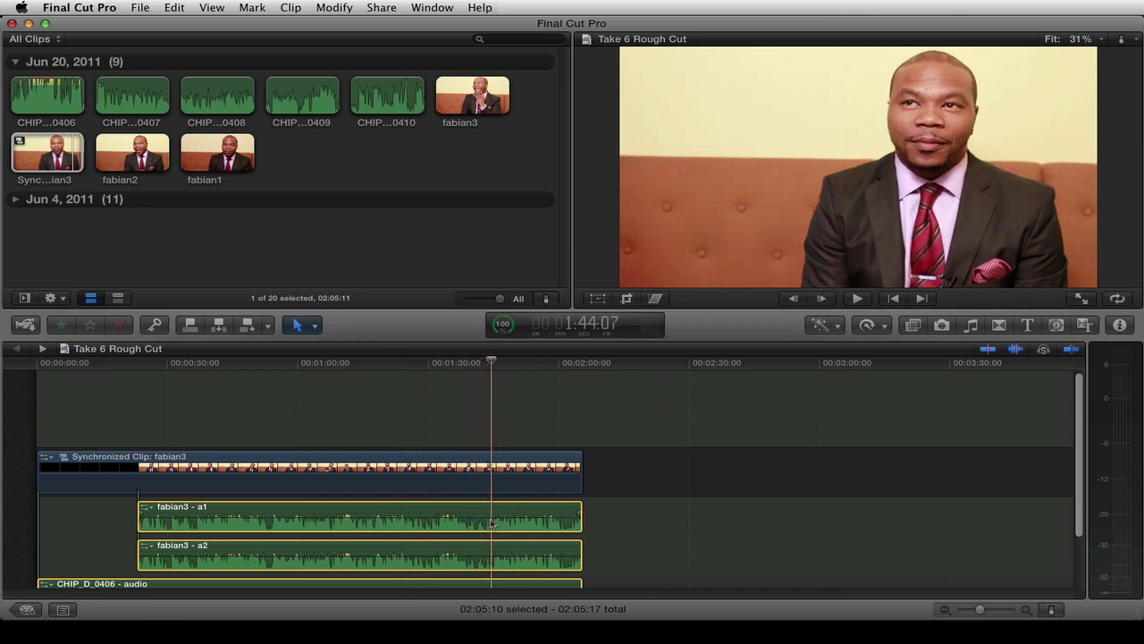
- Delete the fabian3 - a1 and fabian3 - a2 camera audio clips, keeping CHIP_D_0406
{"action": "left_click", "coordinate": [644, 536]}
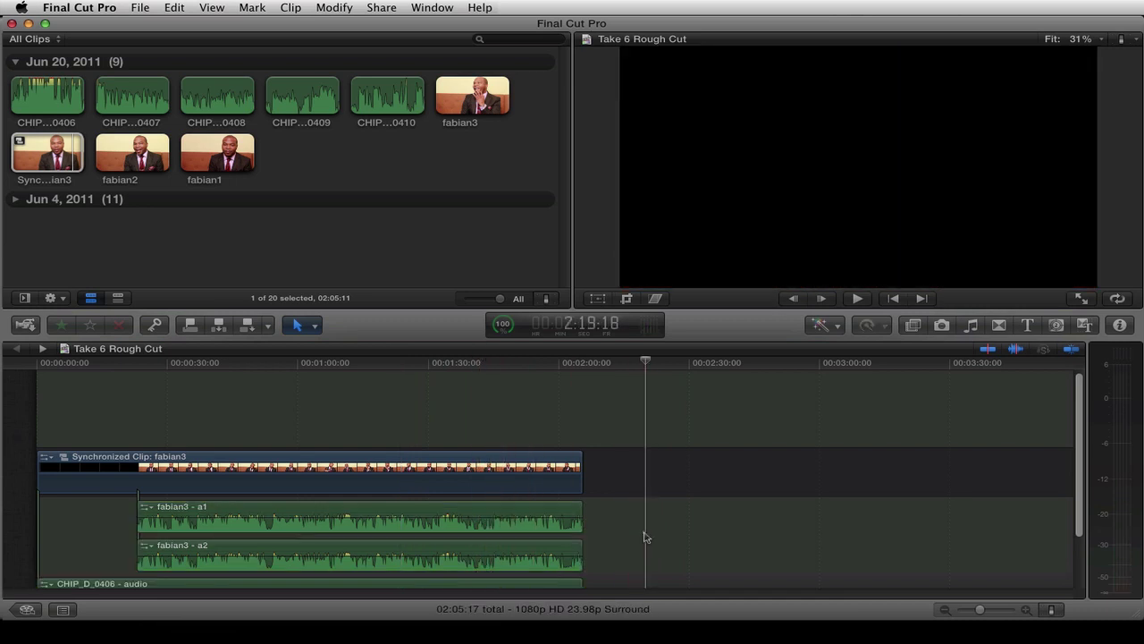
{"action": "left_click", "coordinate": [568, 509]}
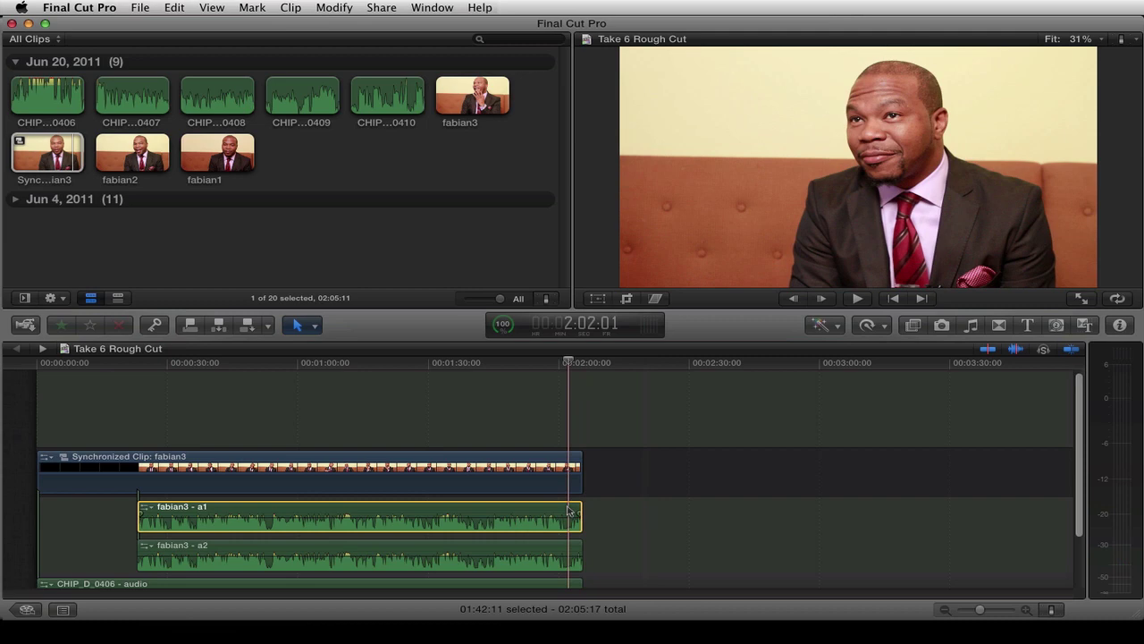
{"action": "key", "text": "Delete"}
{"action": "left_click", "coordinate": [551, 516]}
{"action": "key", "text": "Delete"}
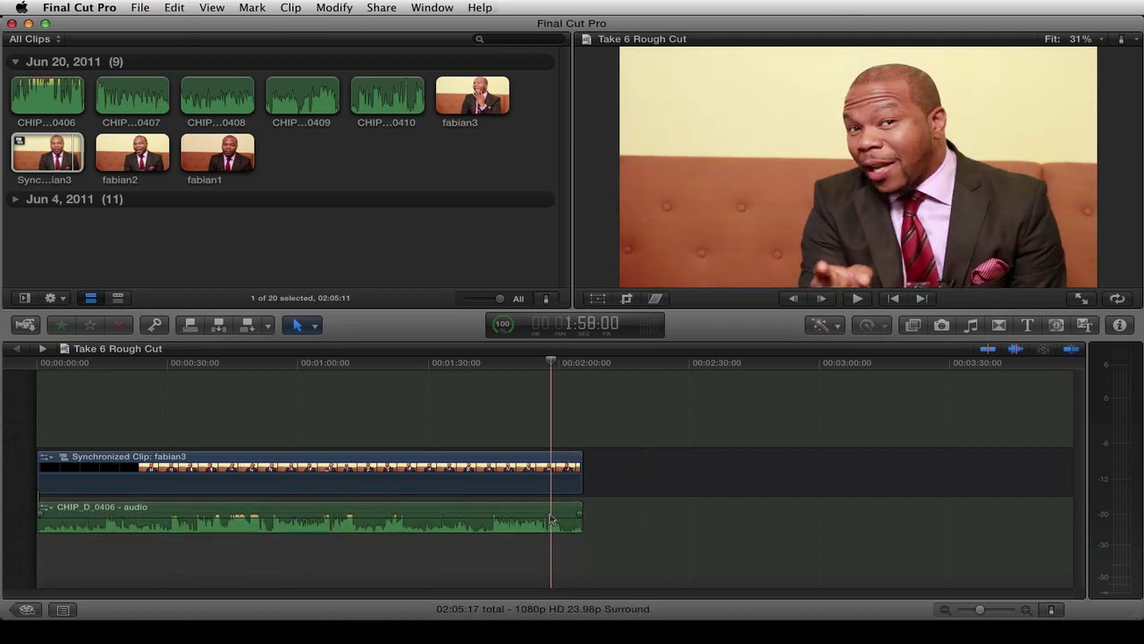
{"action": "left_click", "coordinate": [378, 377]}
{"action": "key", "text": "space"}
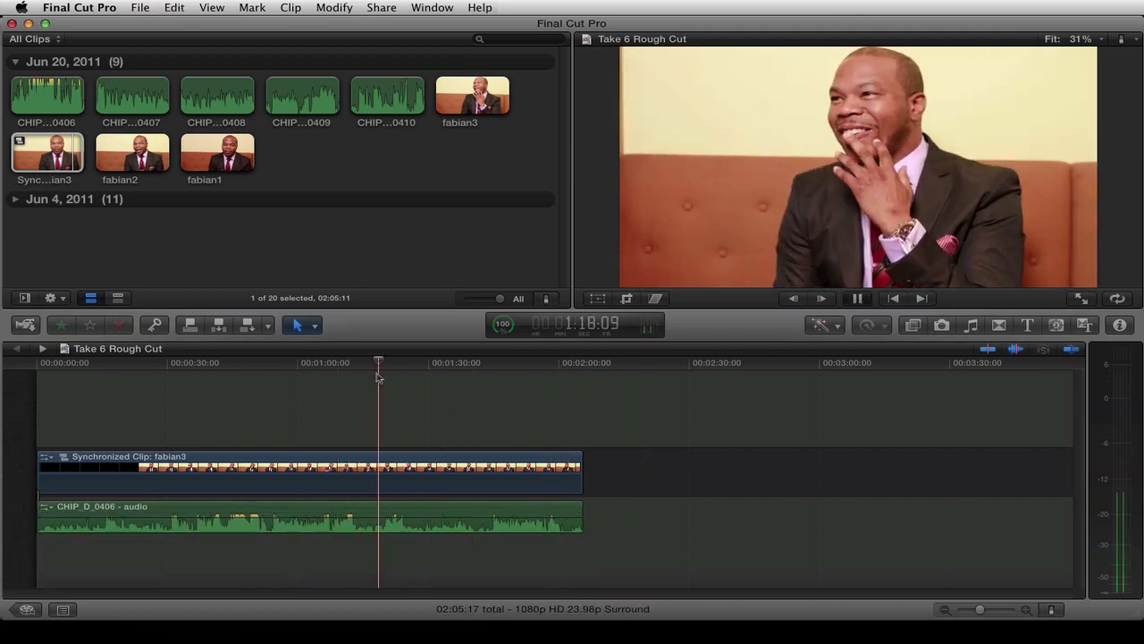
{"action": "left_click", "coordinate": [491, 364]}
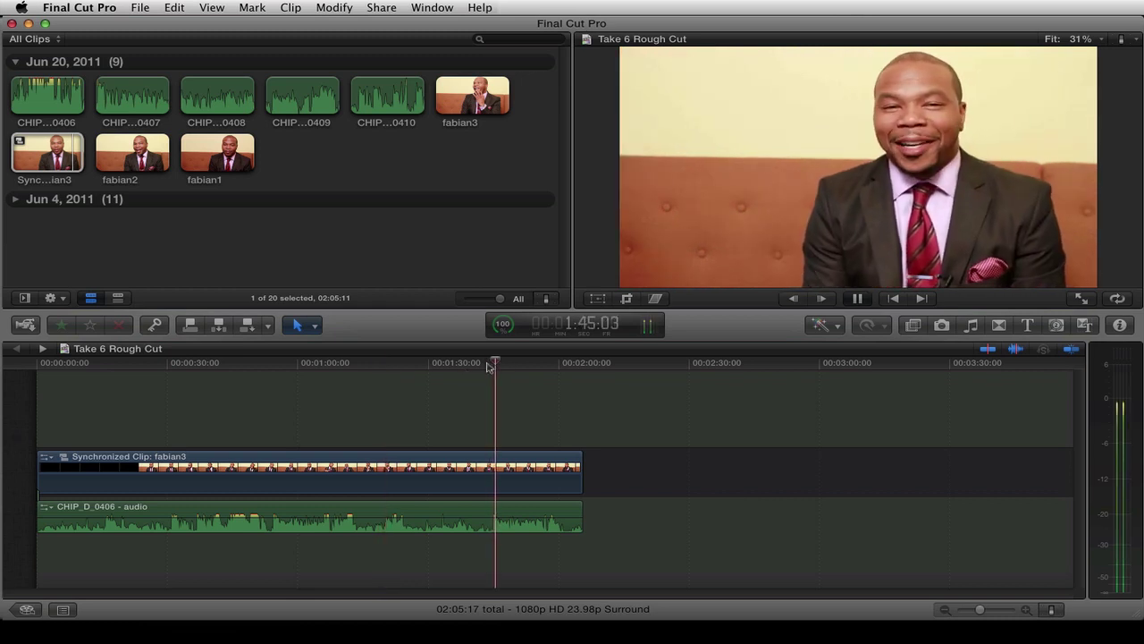
{"action": "key", "text": "space"}
{"action": "left_click_drag", "start_coordinate": [487, 520], "coordinate": [505, 516]}
{"action": "key", "text": "space"}
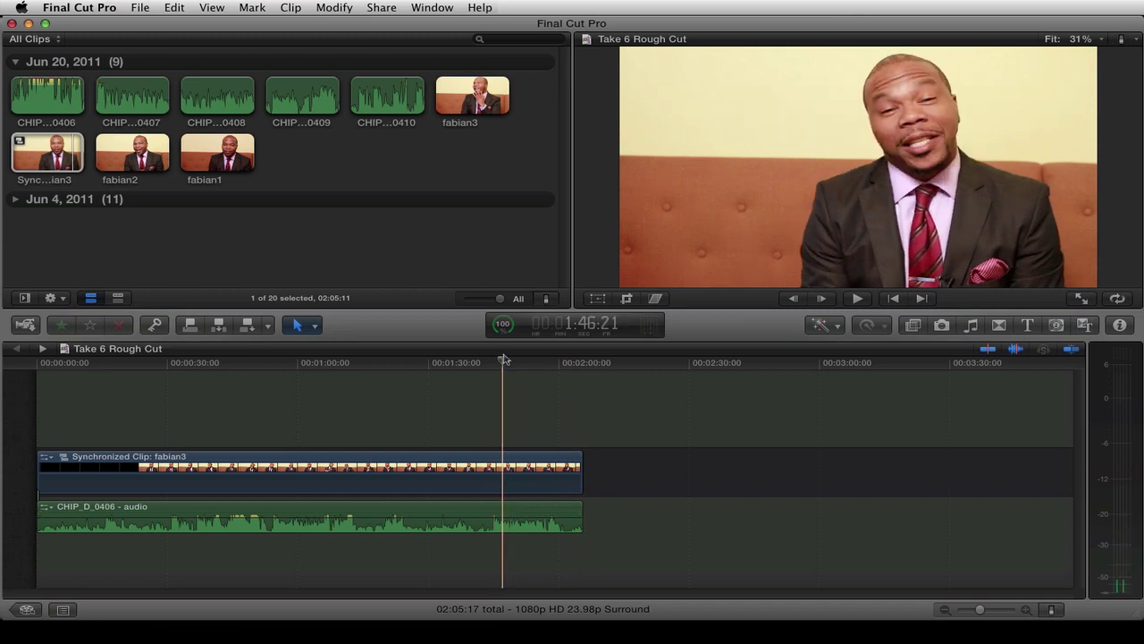
{"action": "left_click_drag", "start_coordinate": [503, 361], "coordinate": [487, 365]}
{"action": "key", "text": "space"}
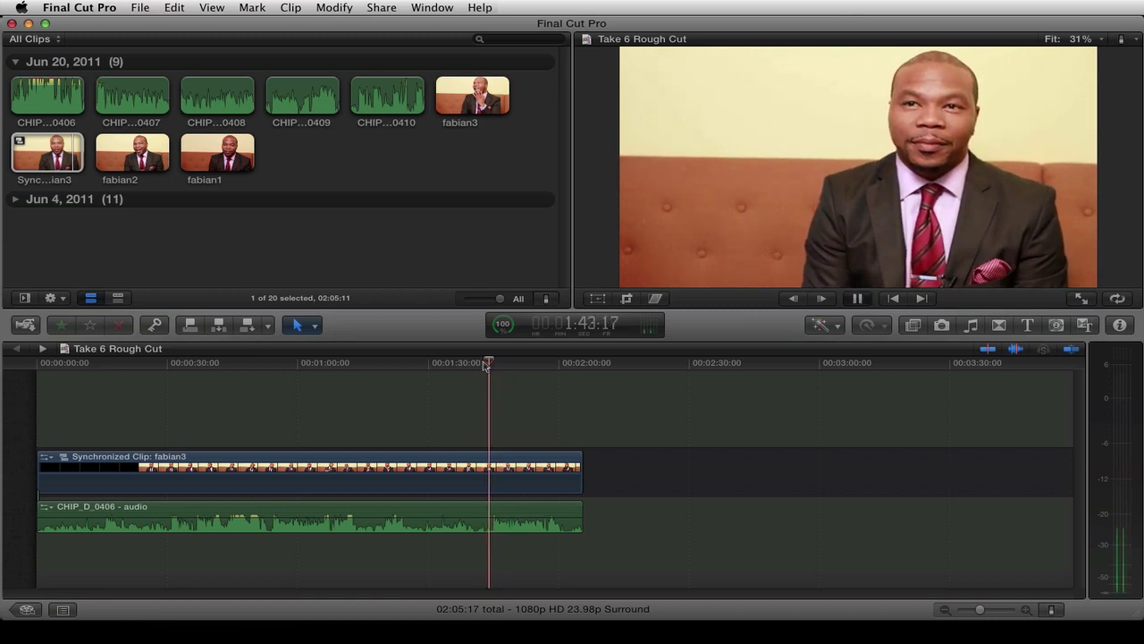